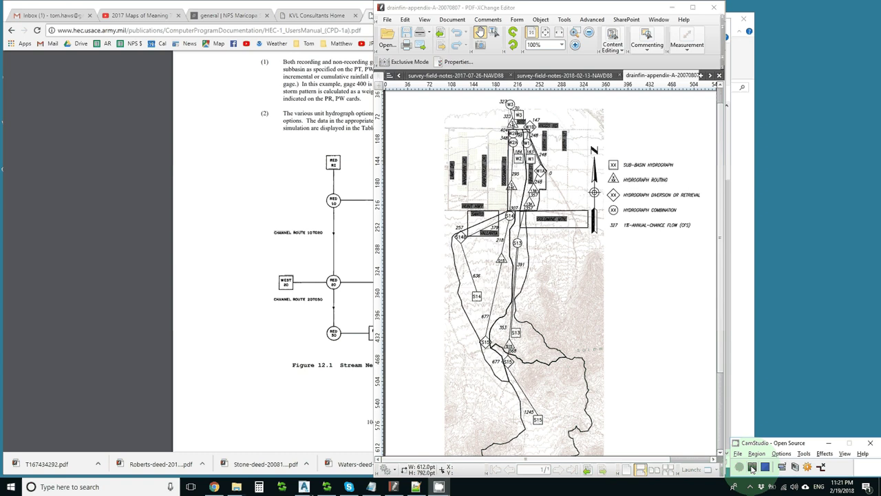
In qcms-c.out, highlight Basin W1's description lines 236–240, then move down to the C21 combine at line 257
left_click(742, 468)
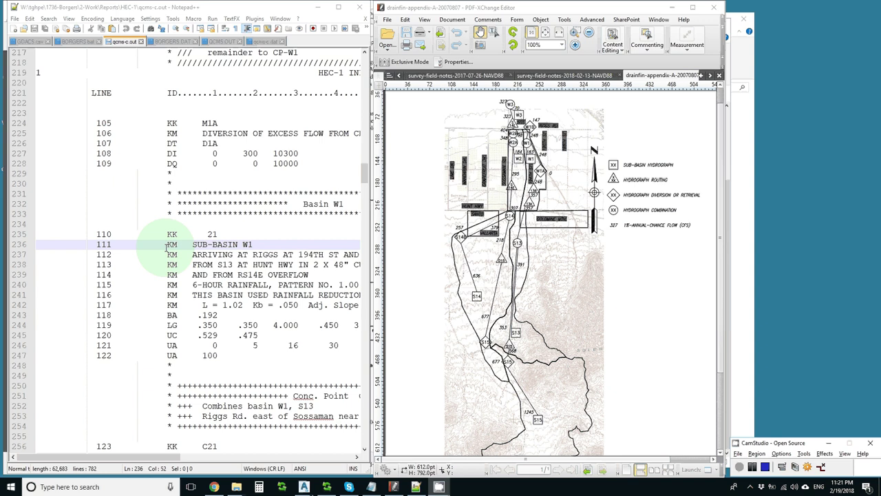
left_click_drag(112, 244, 167, 284)
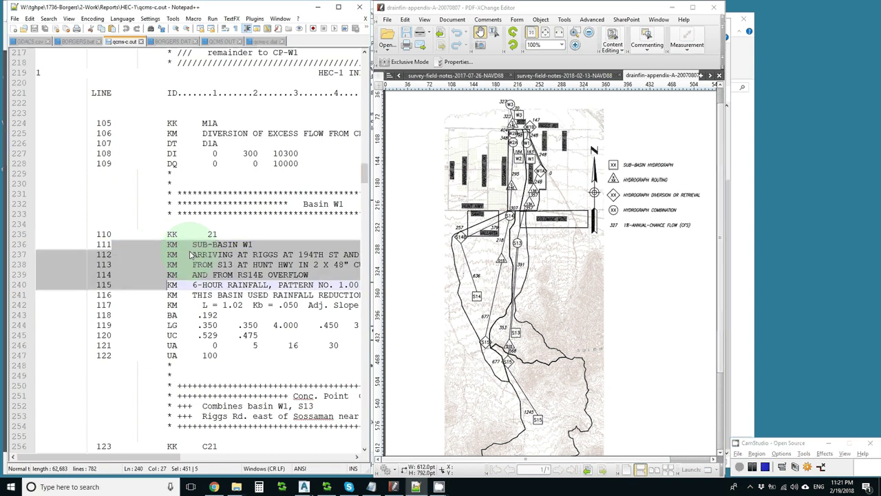
left_click(752, 467)
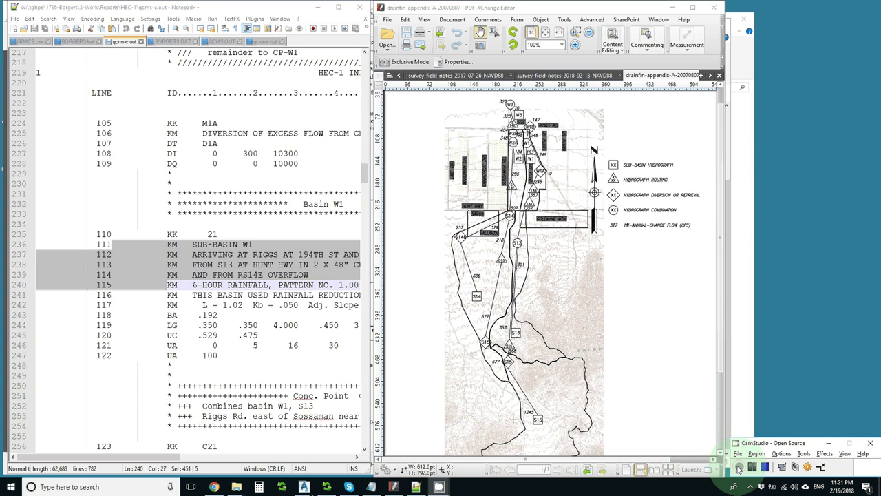
scroll(183, 336, "down", 2)
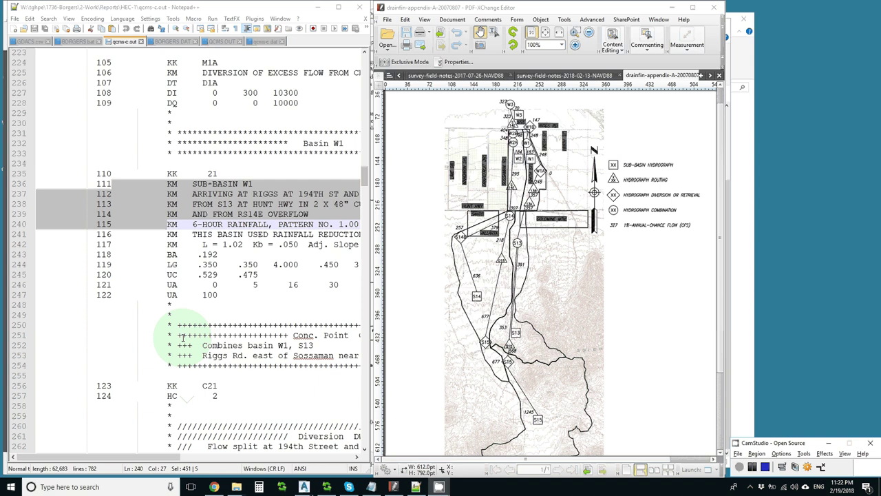
key("Down")
key("Down")
key("Down")
key("Down")
key("Down")
key("Down")
key("Down")
key("Down")
key("Down")
key("Down")
key("Down")
key("Down")
key("Down")
key("Down")
key("Down")
key("Down")
key("Down")
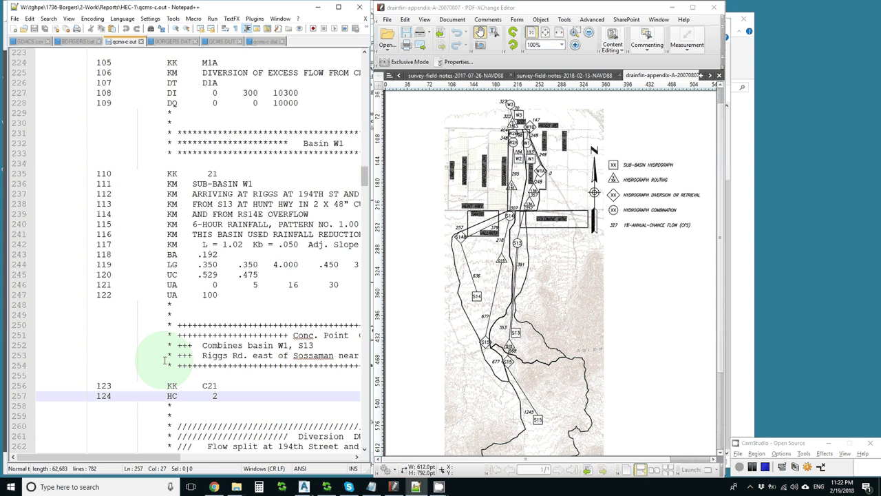
left_click(740, 467)
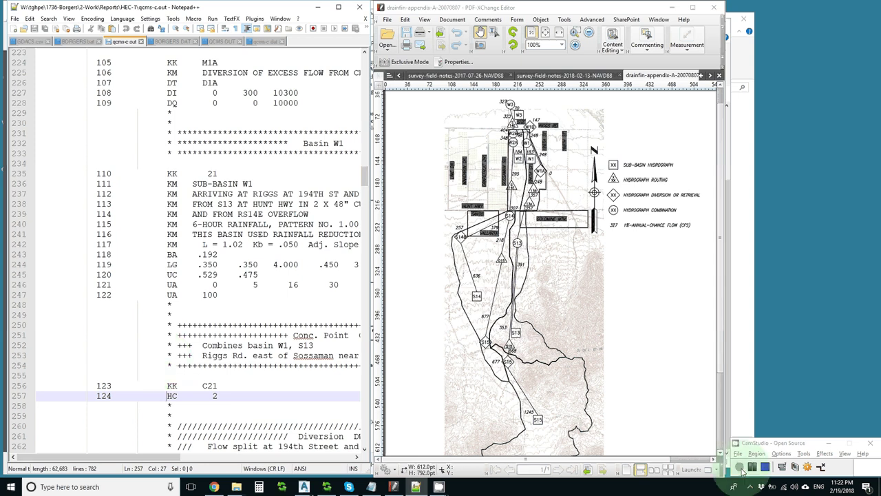
left_click(741, 468)
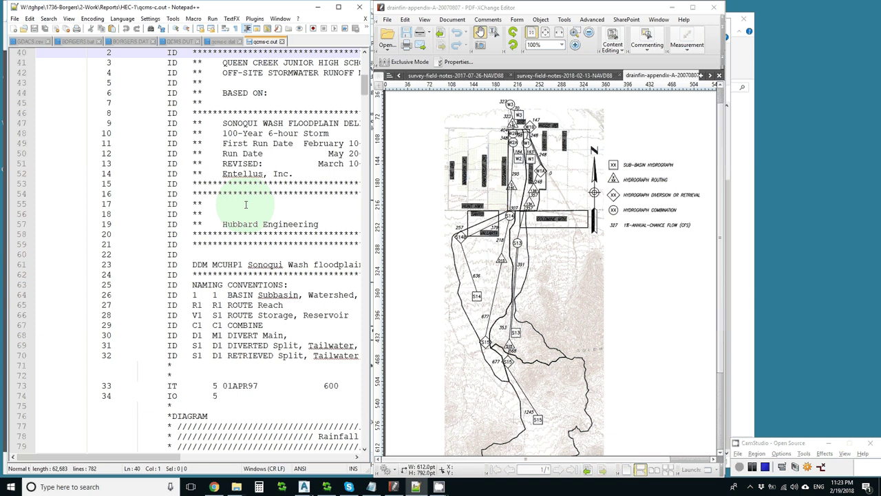
Return to the top of qcms-c.out and highlight the R1 route code in the naming conventions
key("Up")
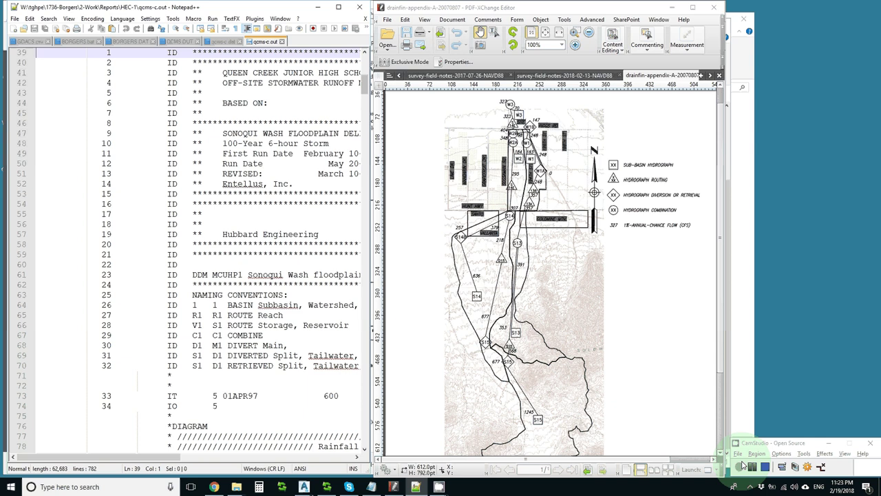
left_click(741, 468)
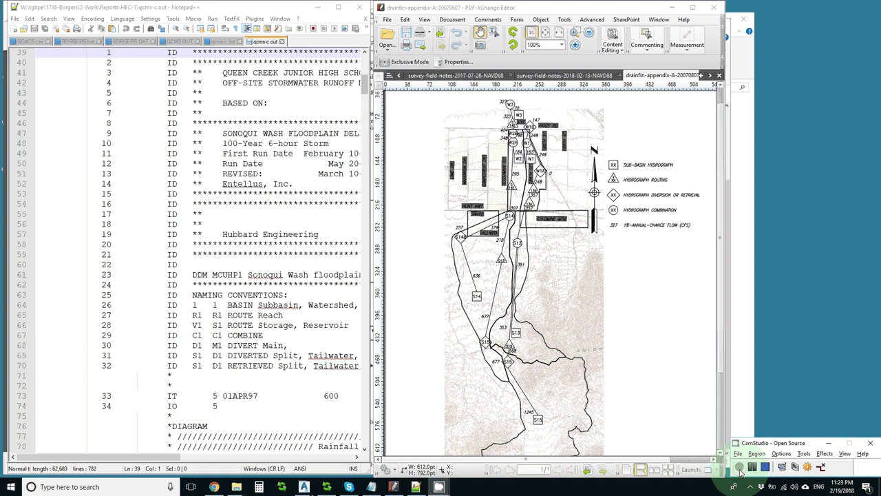
double_click(198, 316)
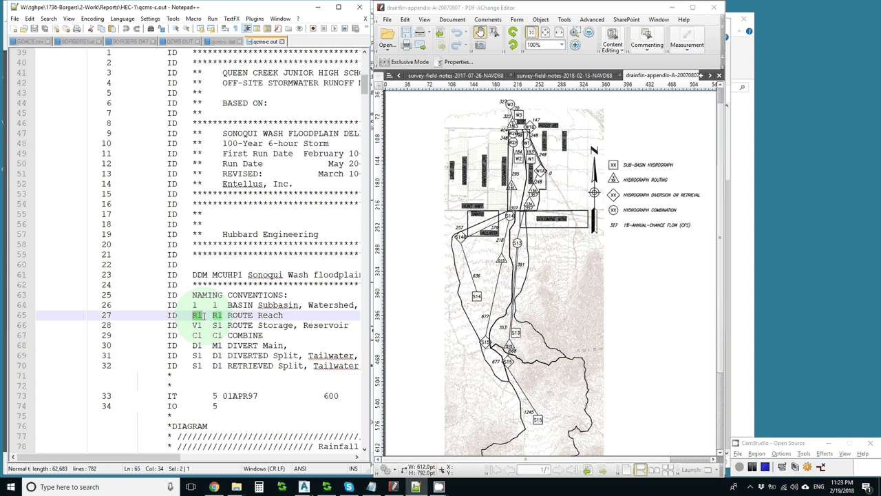
left_click(739, 468)
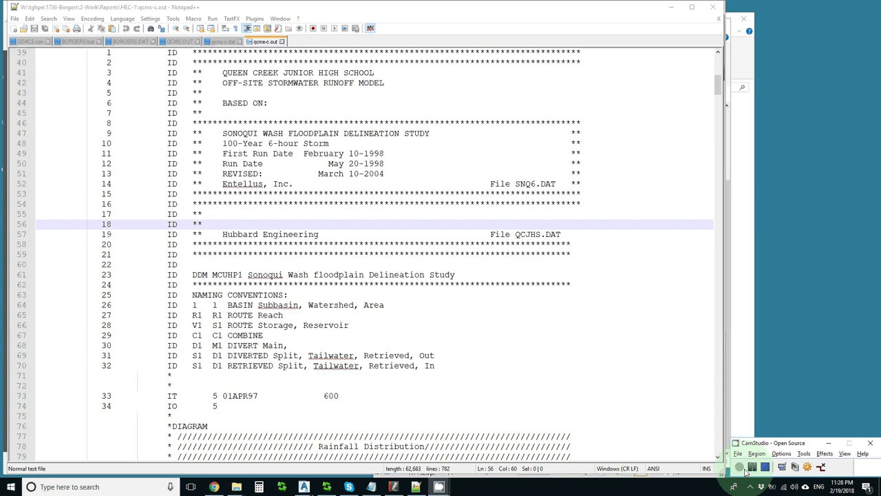
Glance at the qcms-c.dat input, then go back to qcms-c.out's stream-network schematic
key("ctrl+Tab")
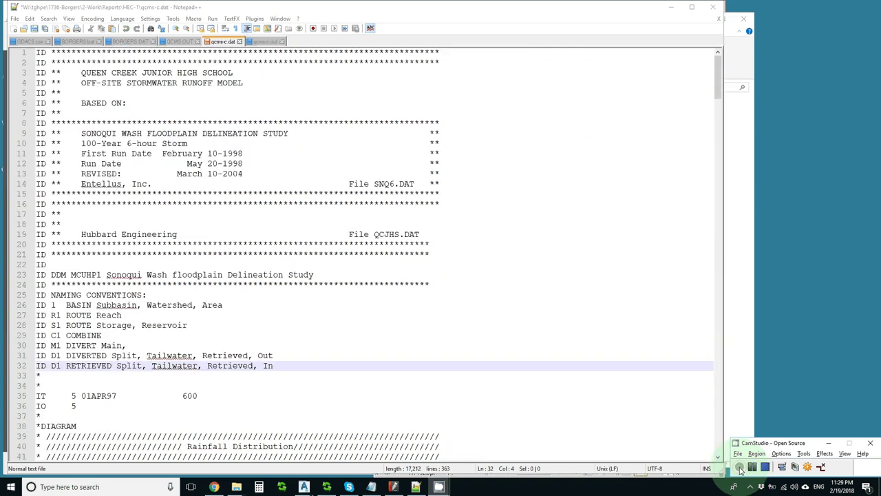
left_click(265, 41)
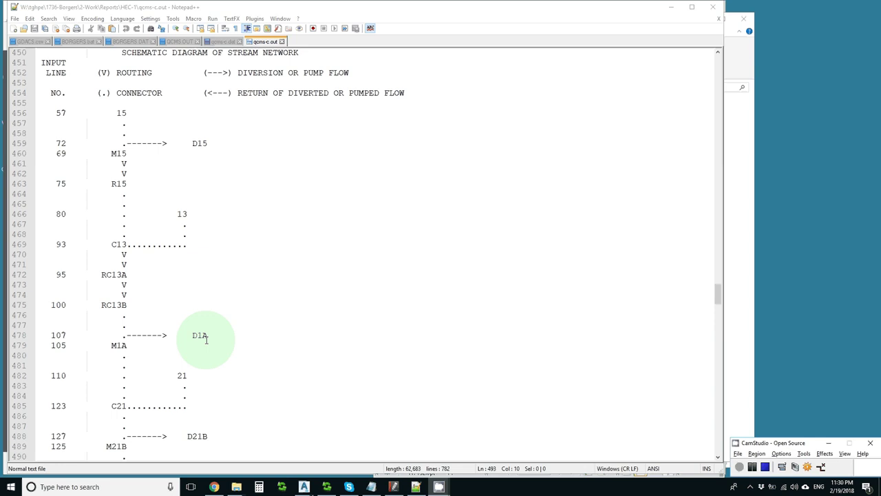
scroll(117, 345, "down", 3)
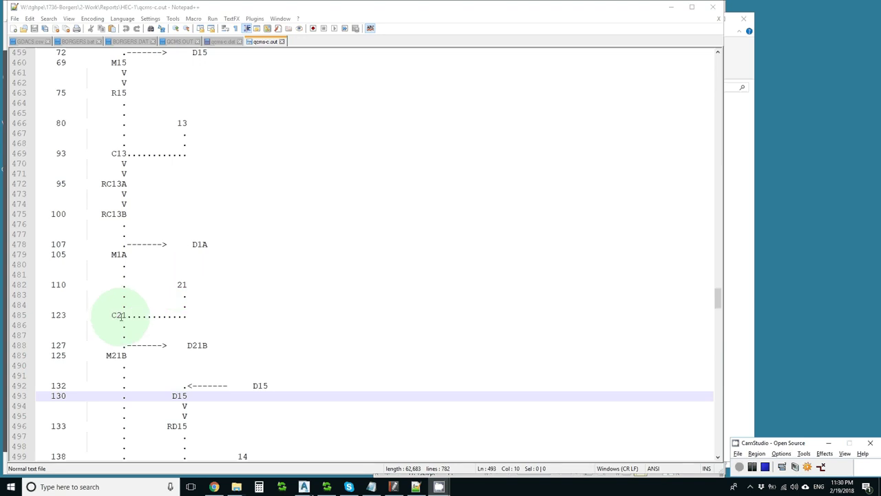
scroll(121, 315, "down", 2)
scroll(120, 294, "down", 4)
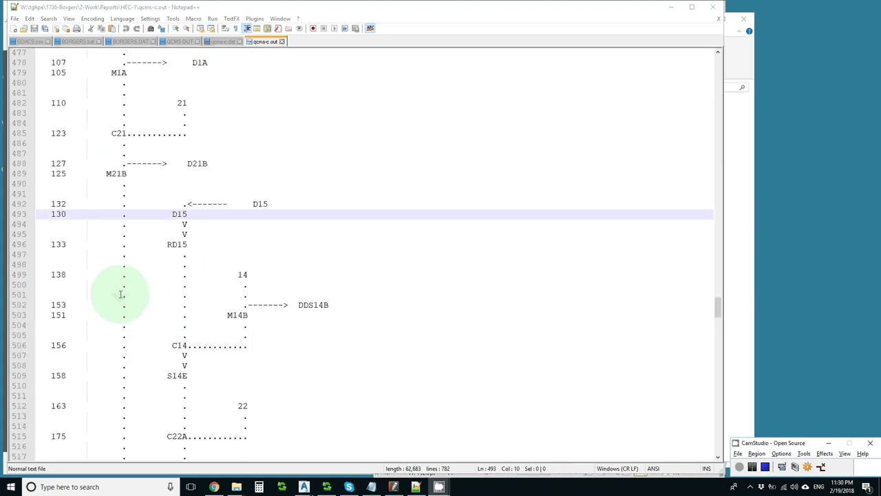
scroll(120, 295, "down", 4)
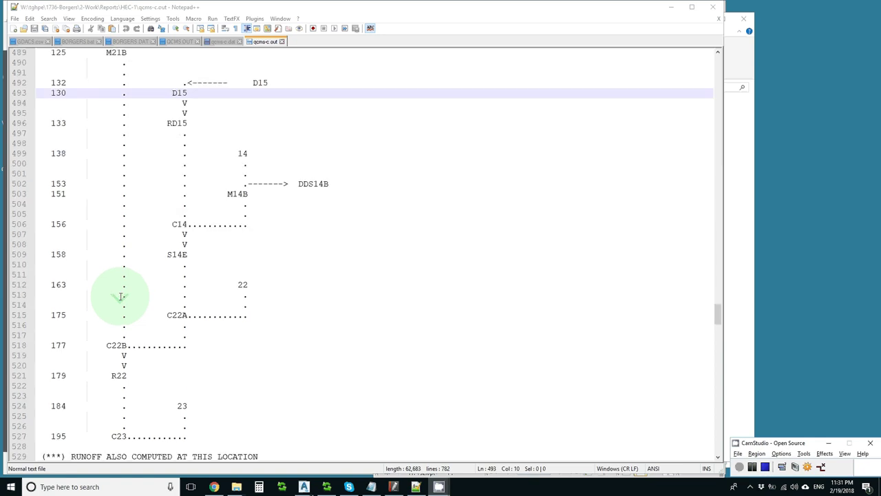
scroll(120, 296, "up", 3)
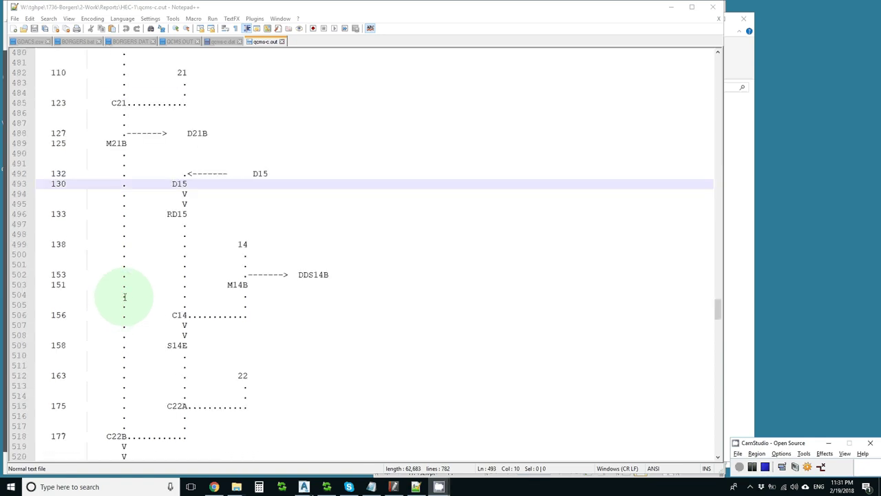
scroll(125, 297, "up", 3)
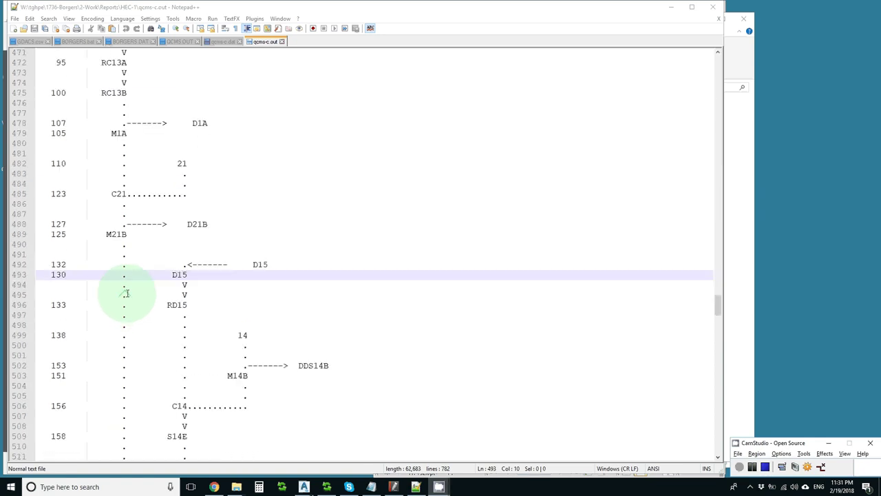
scroll(127, 293, "up", 2)
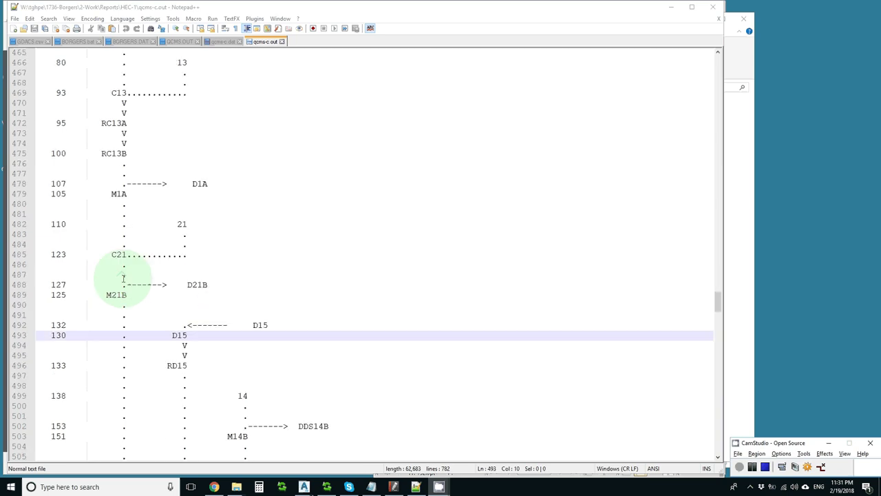
scroll(207, 317, "down", 2)
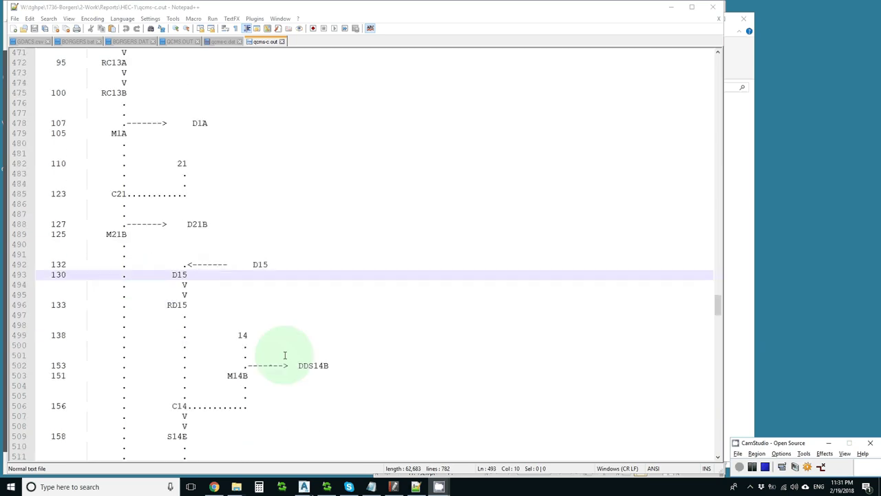
scroll(105, 162, "up", 3)
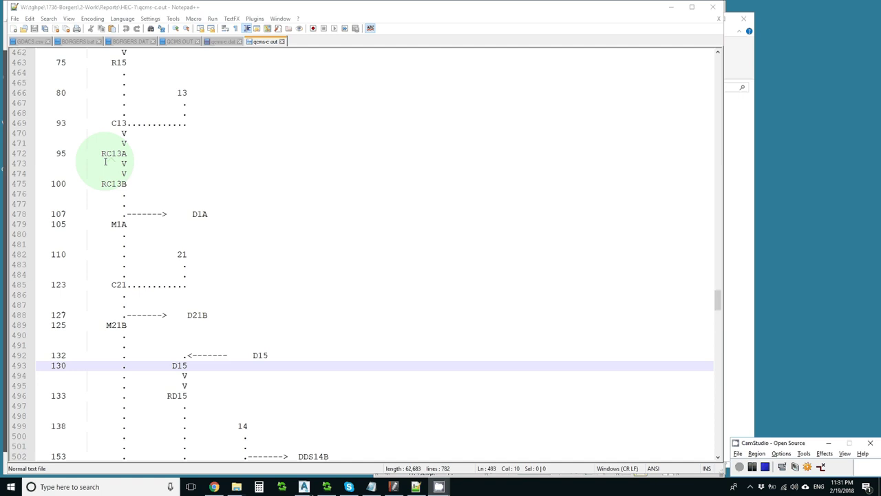
scroll(103, 186, "up", 2)
left_click_drag(100, 214, 128, 214)
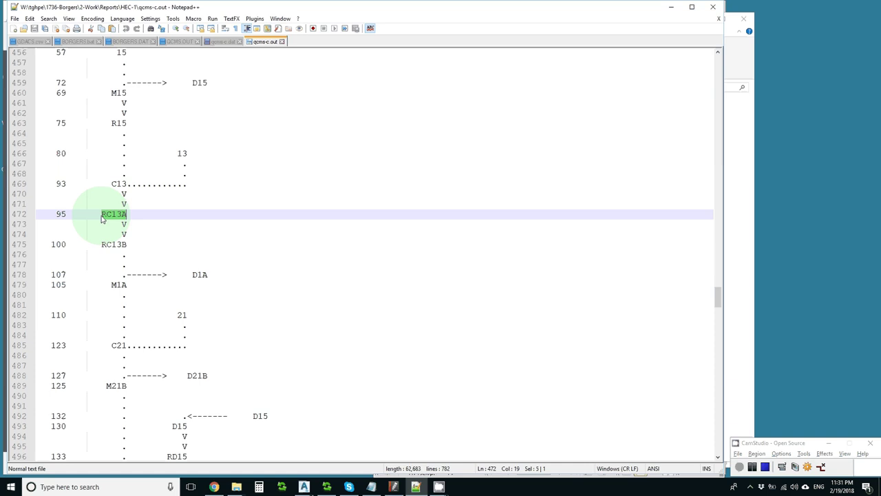
left_click(102, 215)
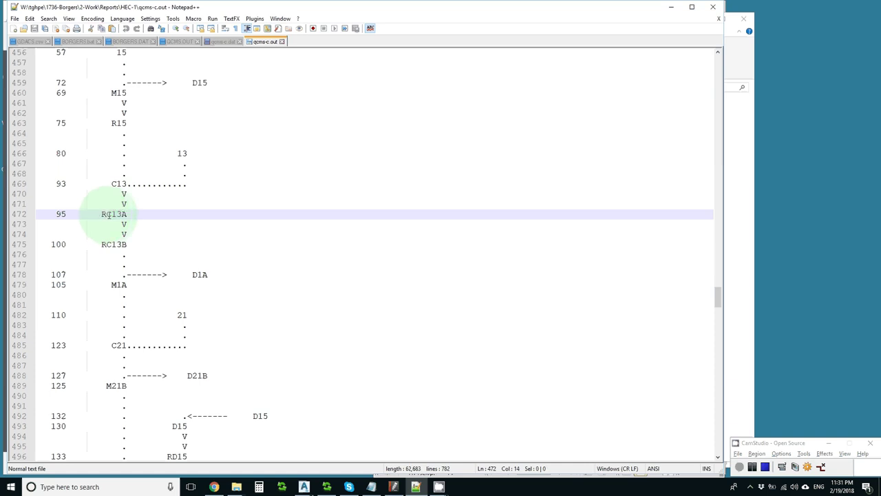
scroll(106, 234, "up", 1)
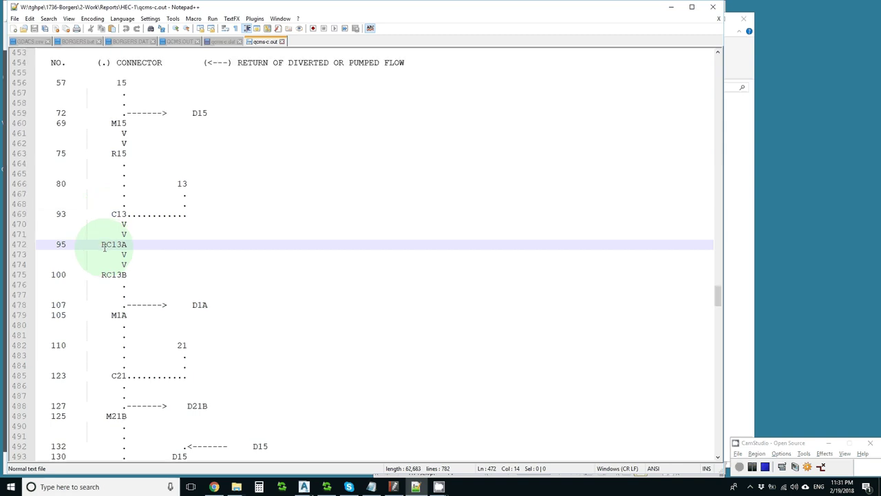
scroll(105, 247, "up", 1)
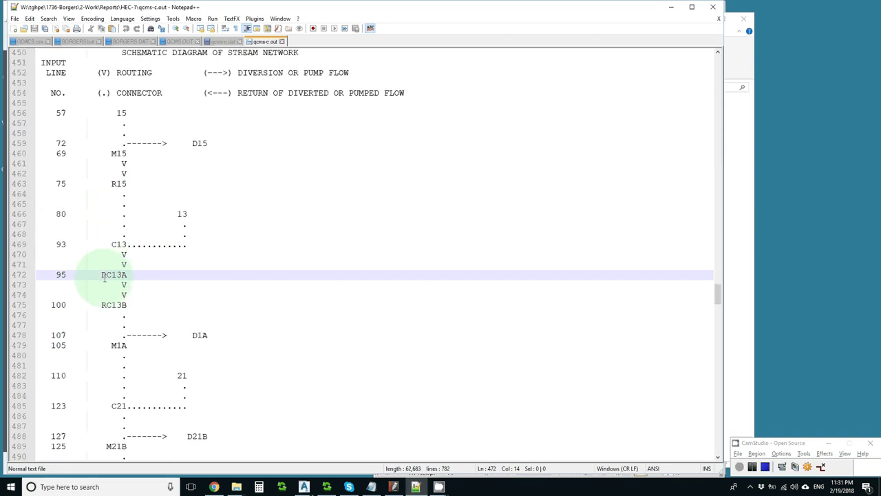
scroll(105, 277, "up", 1)
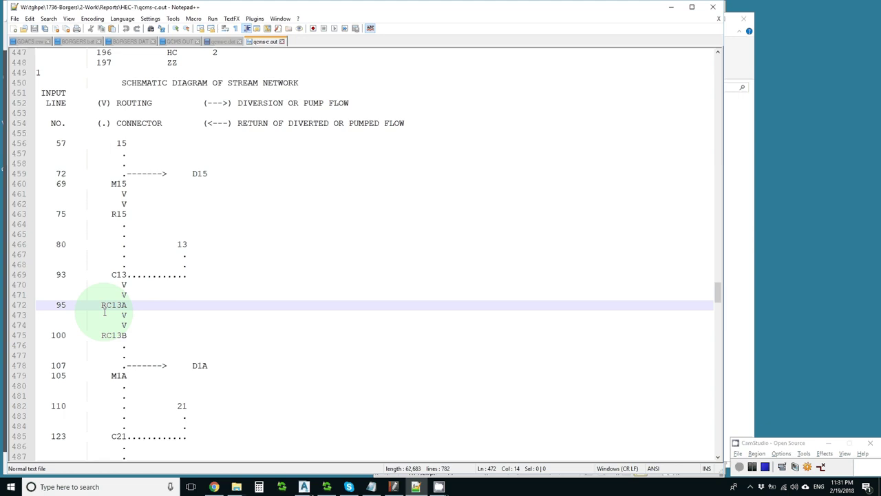
scroll(104, 313, "down", 1)
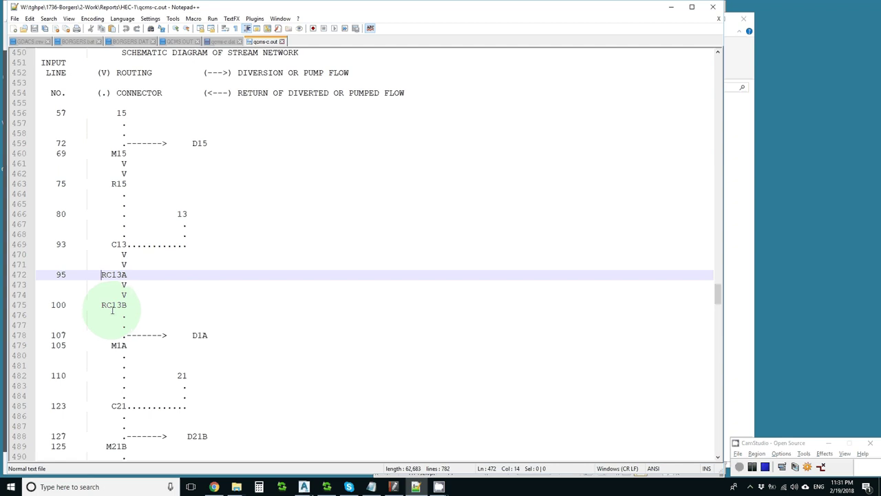
scroll(112, 310, "down", 1)
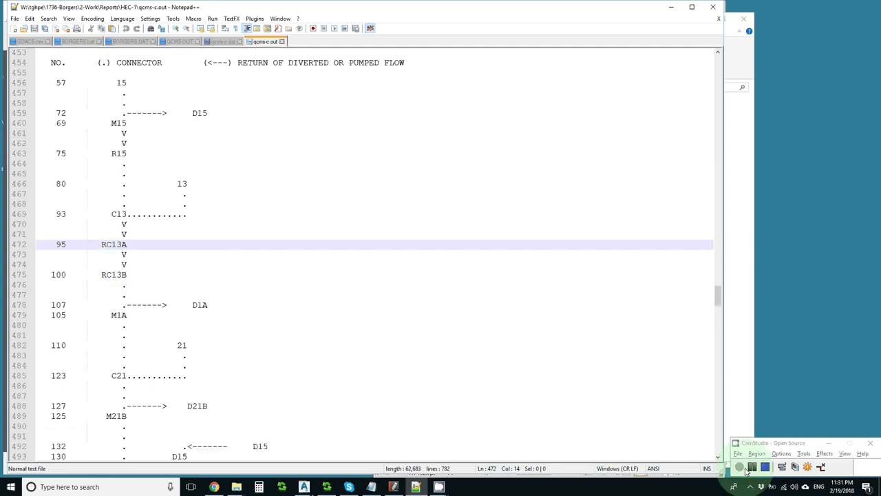
left_click(740, 467)
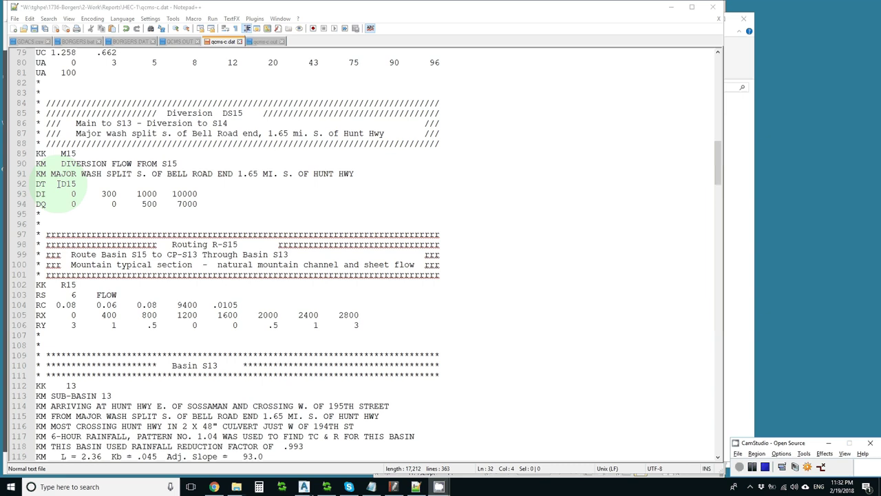
Highlight the D15 diversion name on line 92 and point out flow values 0, 300, 10000 and 7000
left_click_drag(59, 184, 77, 183)
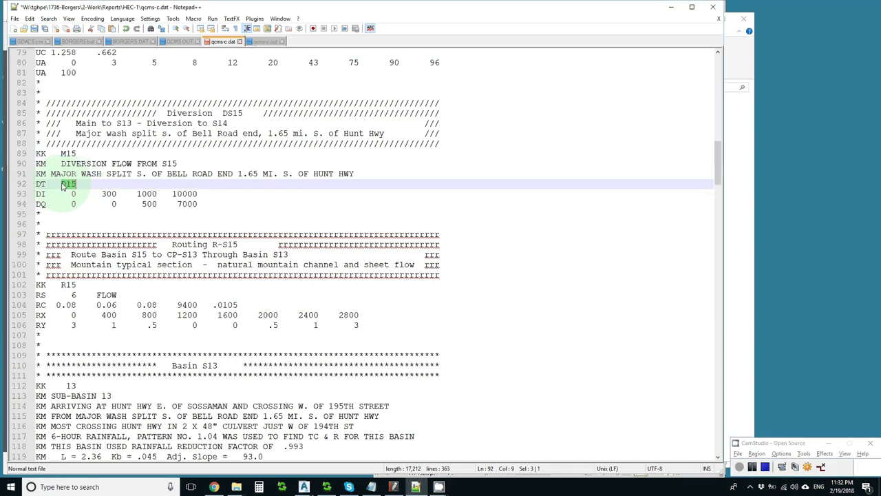
left_click_drag(62, 186, 73, 183)
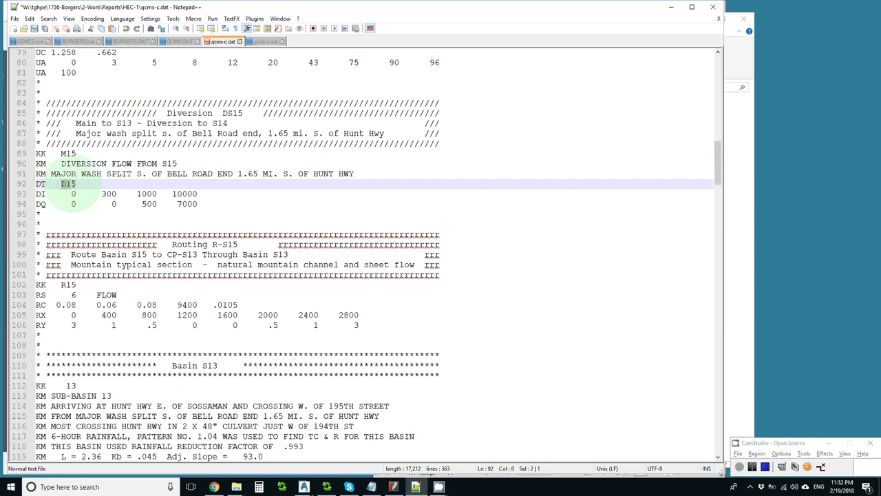
left_click(71, 194)
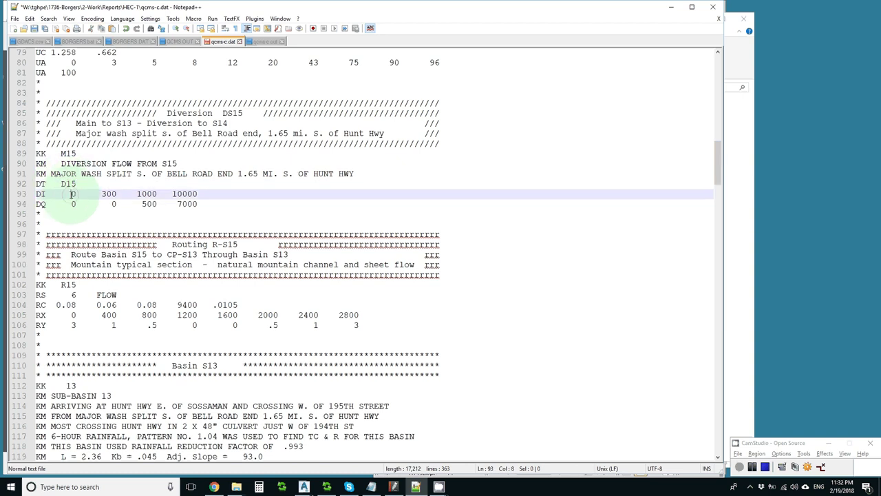
left_click(111, 195)
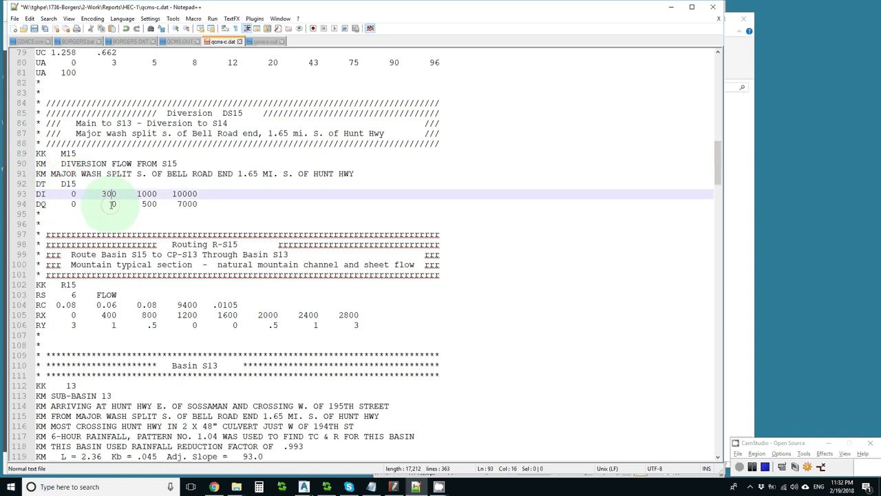
left_click(187, 197)
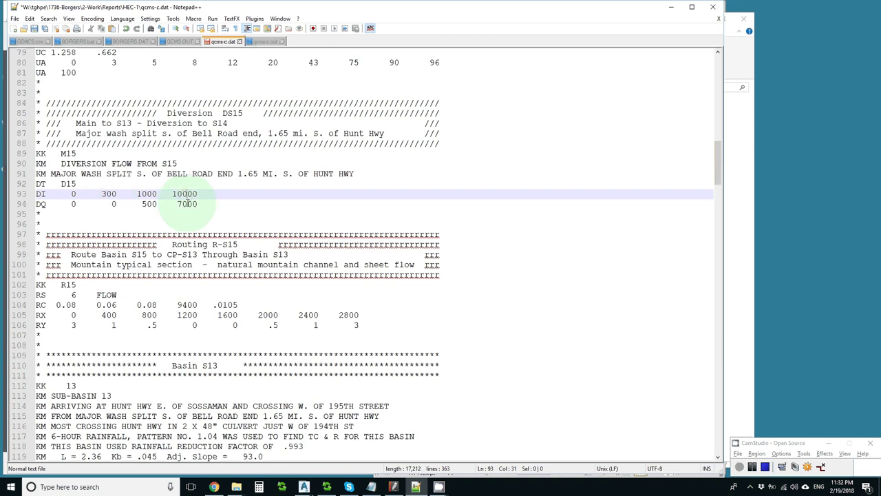
left_click(182, 205)
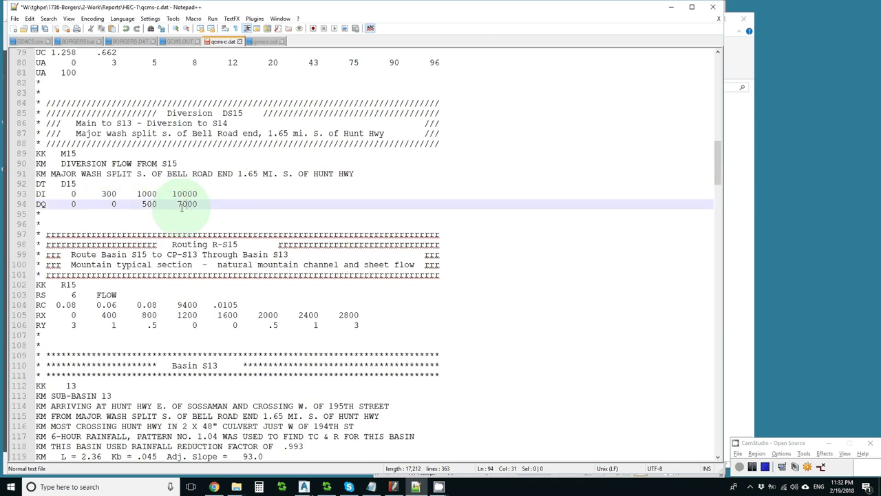
left_click_drag(62, 185, 77, 183)
Scroll down to line 222 and select the KK D15 and DR D15 retrieval lines
scroll(90, 237, "down", 6)
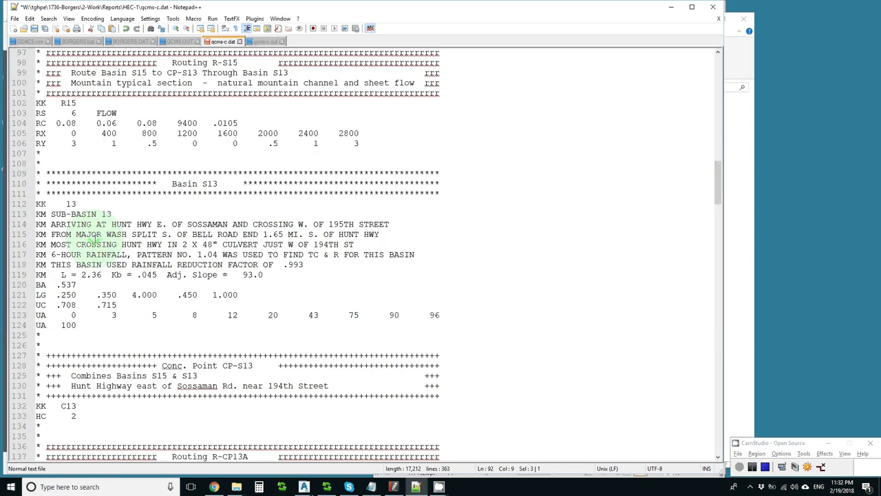
scroll(90, 237, "down", 12)
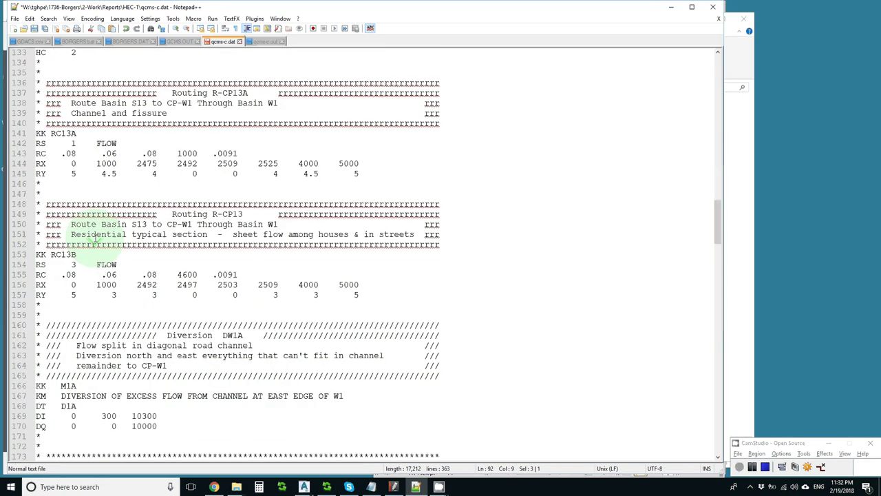
scroll(95, 238, "down", 17)
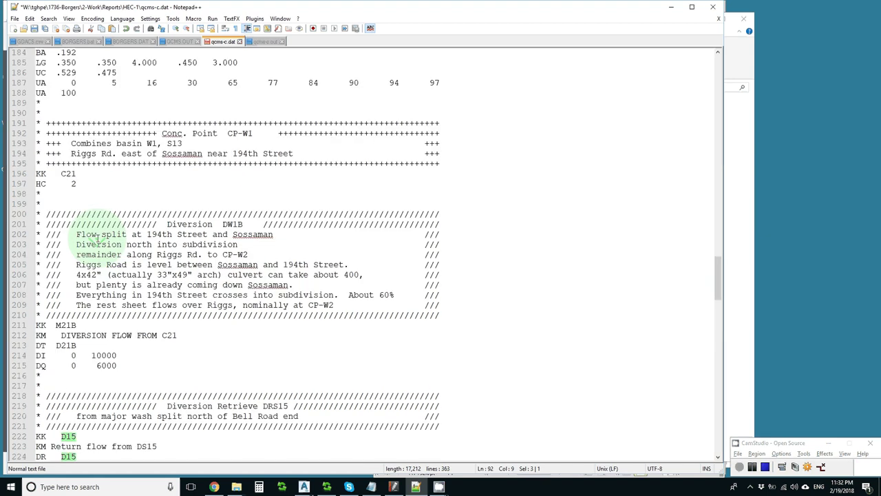
scroll(99, 238, "down", 5)
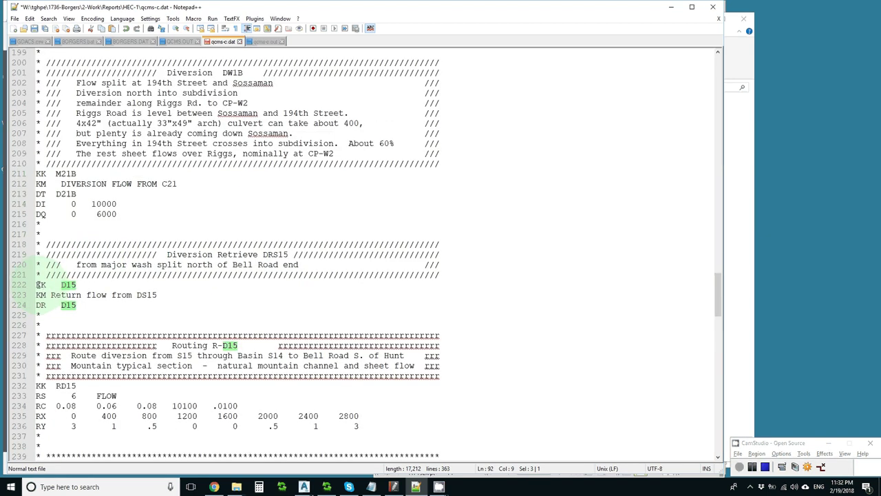
left_click_drag(39, 284, 37, 314)
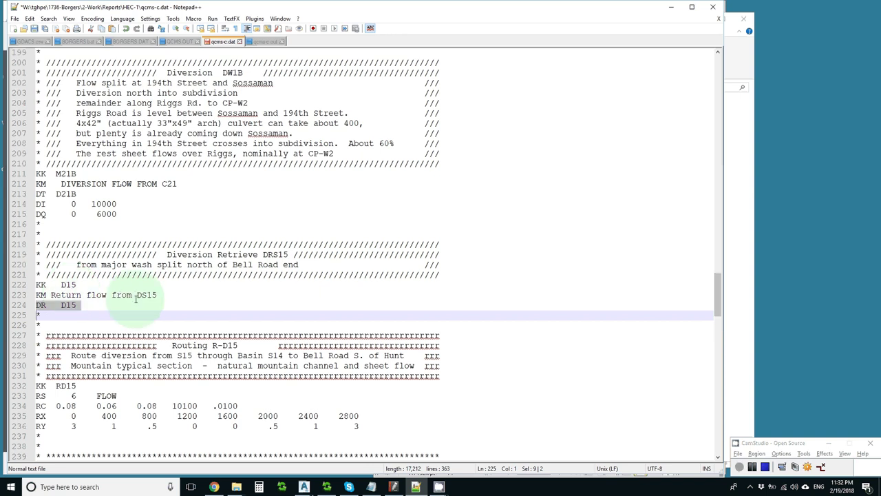
Return to line 1 of qcms-c.dat, showing the Queen Creek Junior High School model header
key("ctrl+Home")
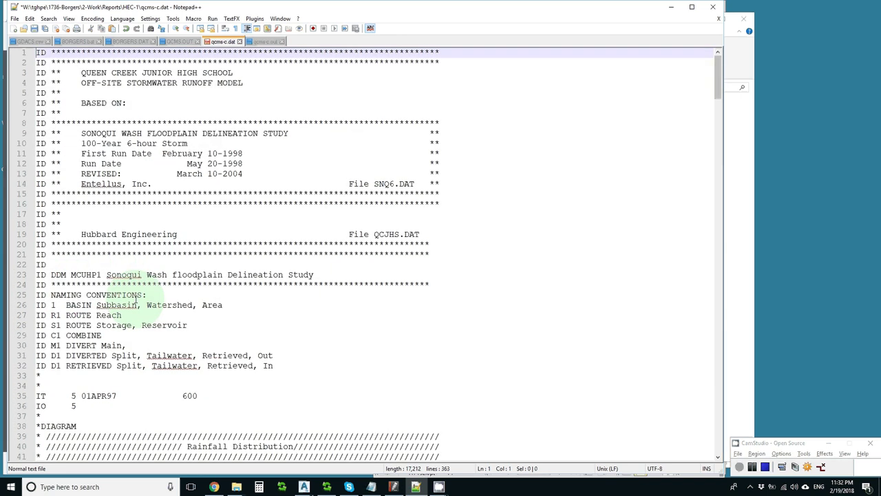